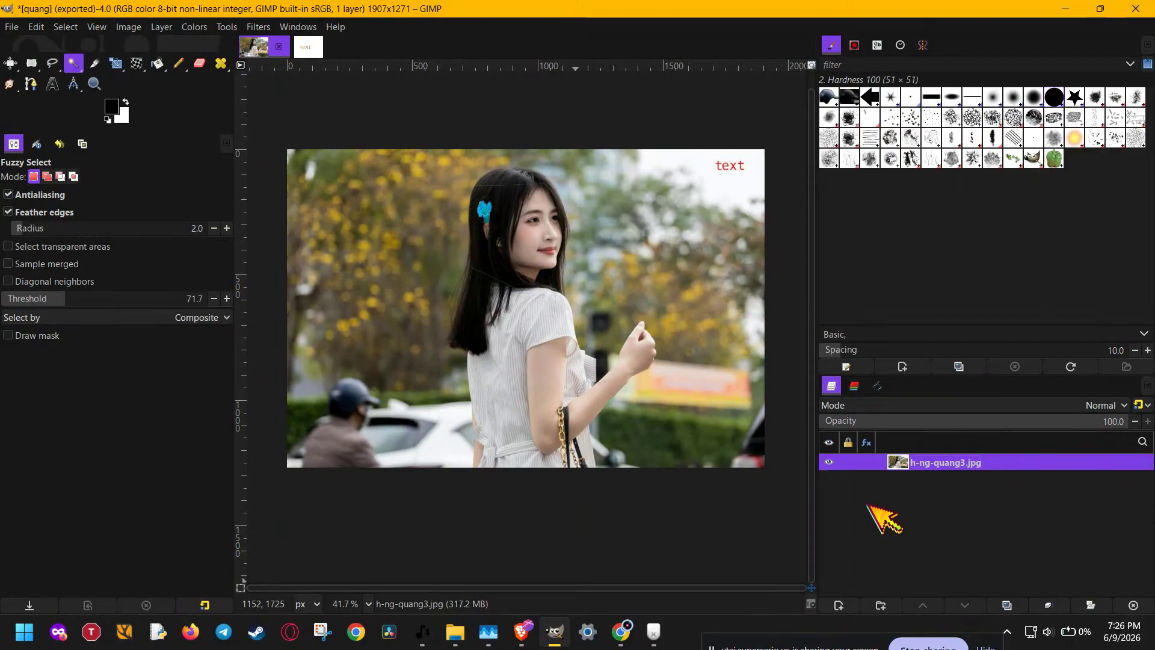
Scale the photo layer down to about 81% from its upper-left corner with Unified Transform and apply it.
key(shift+t)
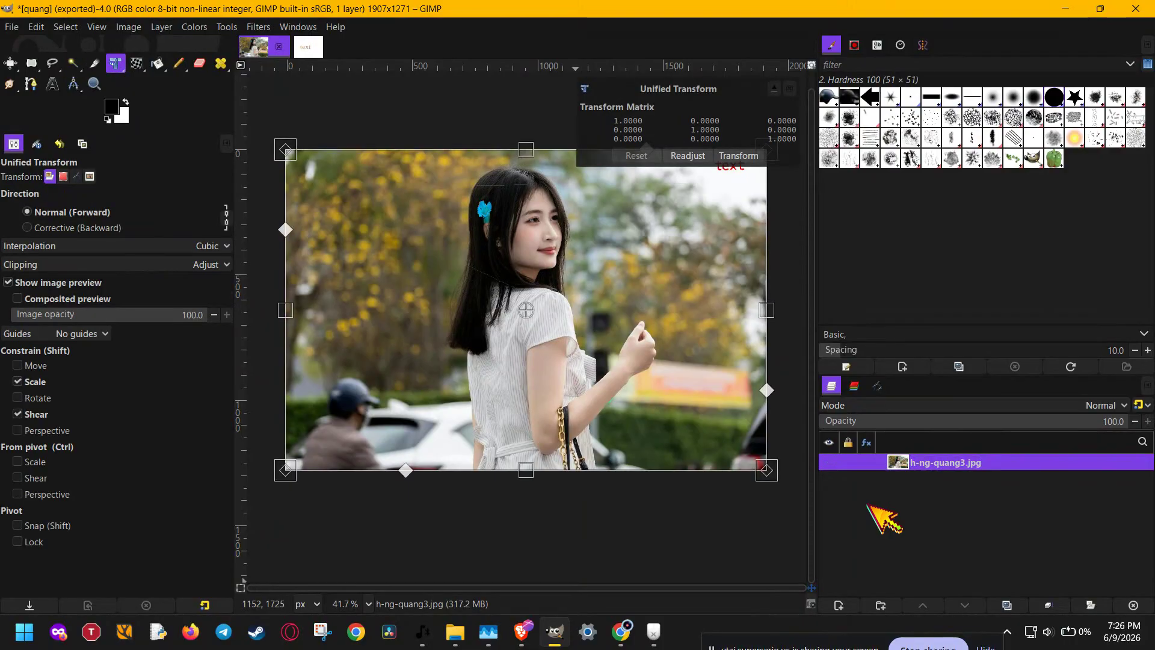
scroll(615, 349, up, 1)
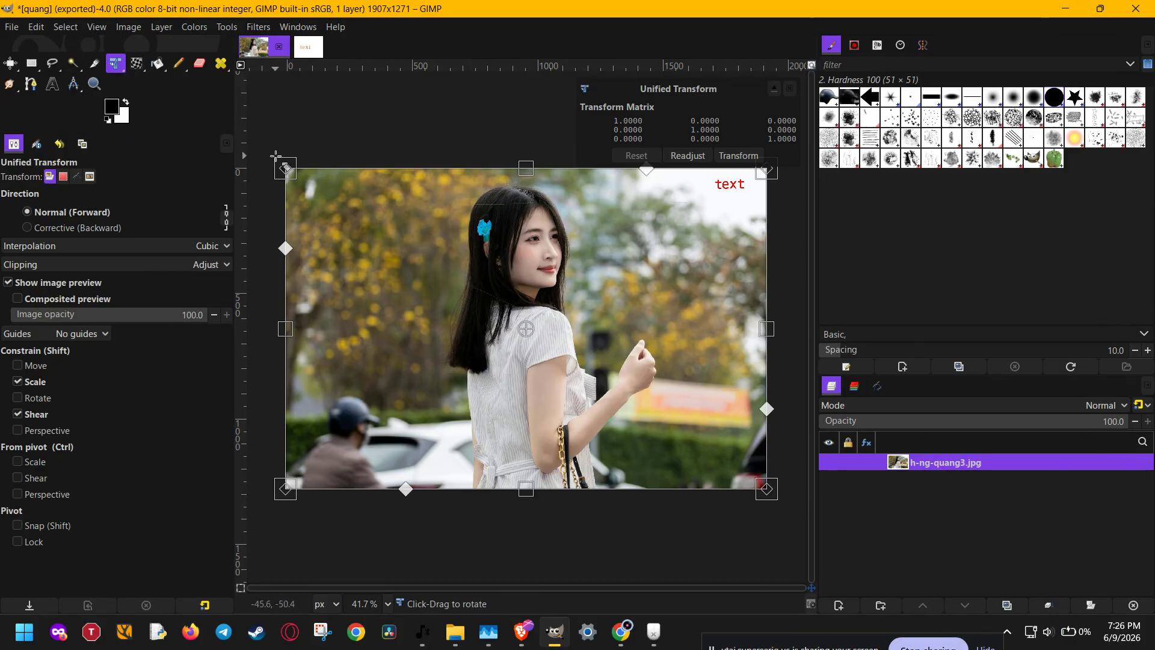
drag(284, 167, 372, 222)
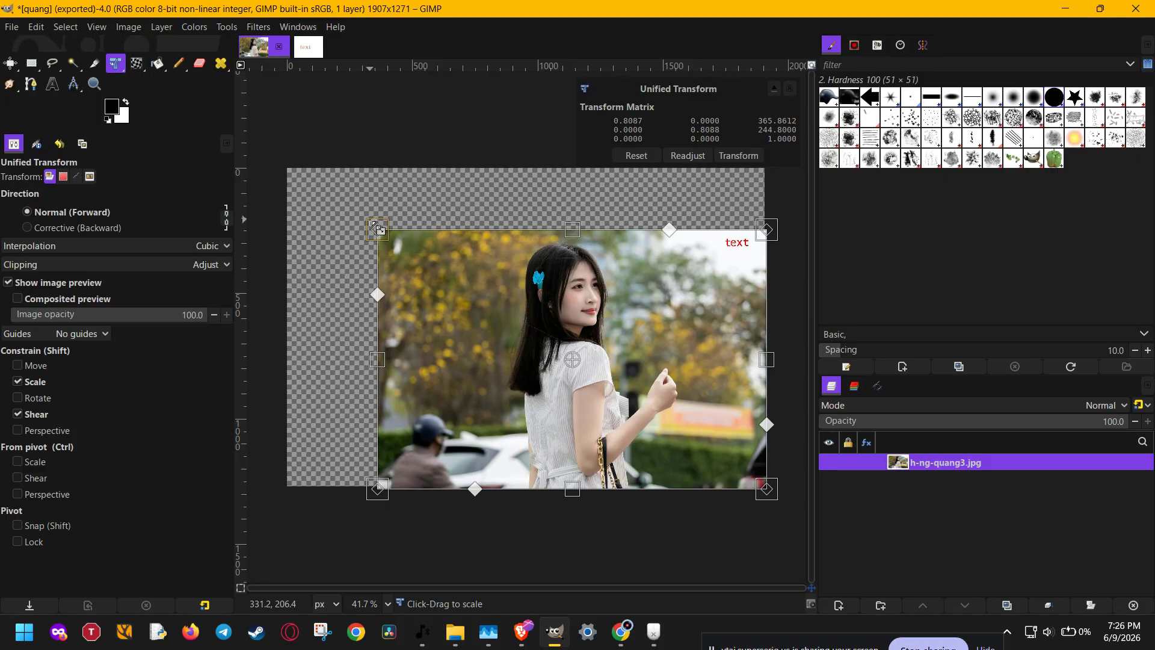
key(ctrl+z)
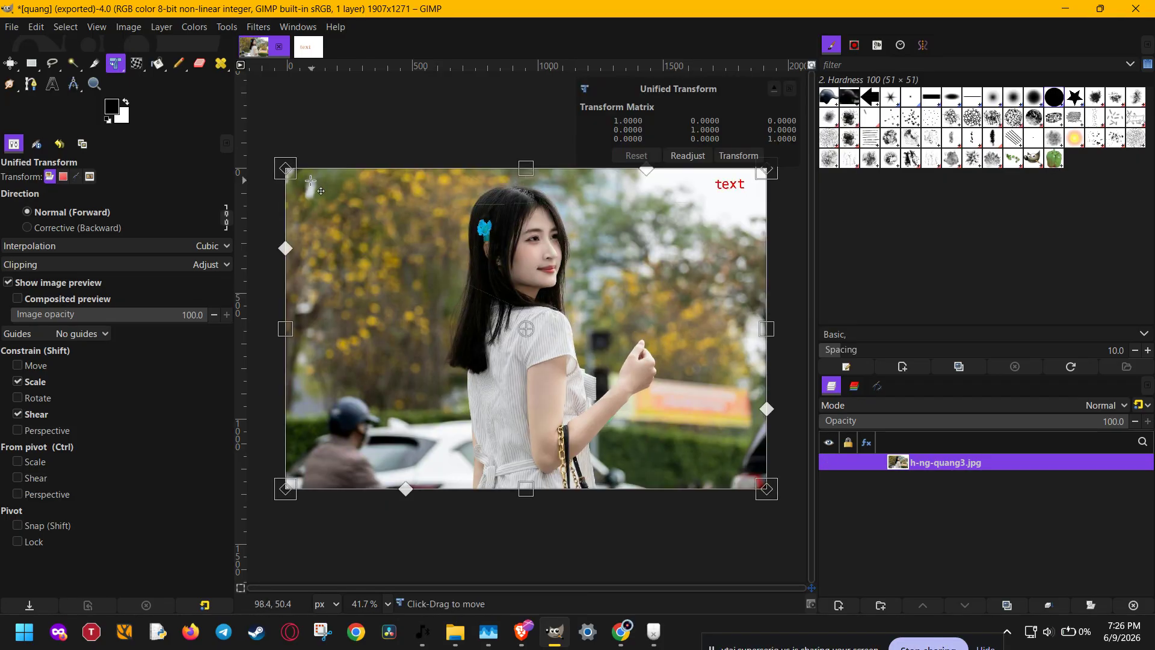
drag(285, 174, 373, 239)
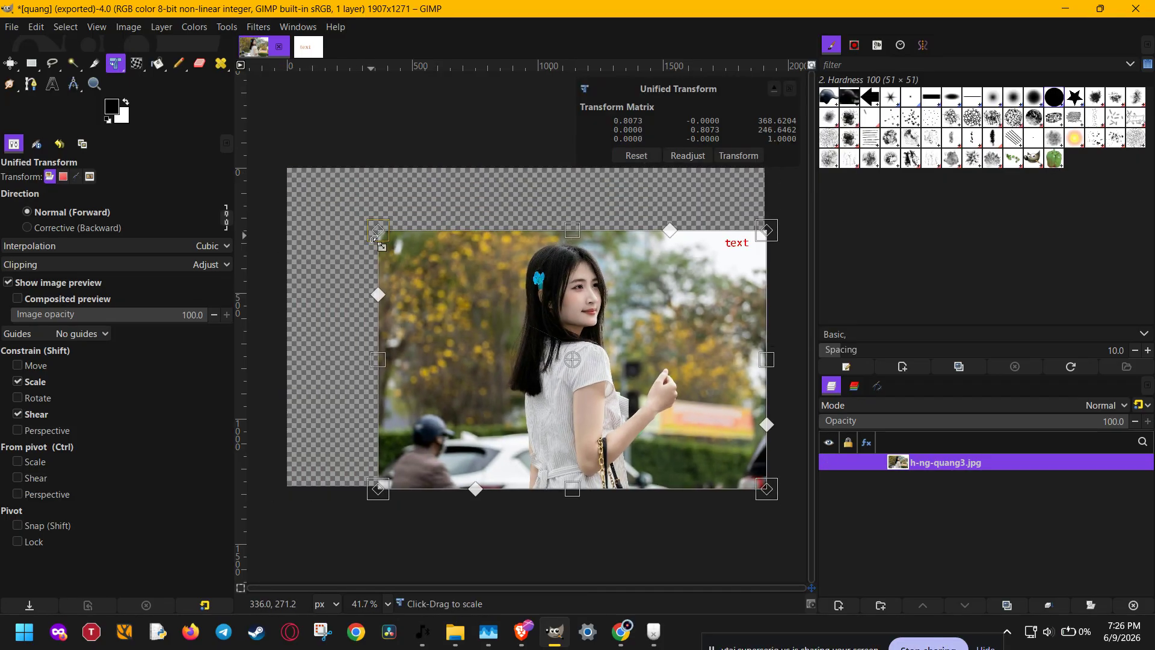
key(Return)
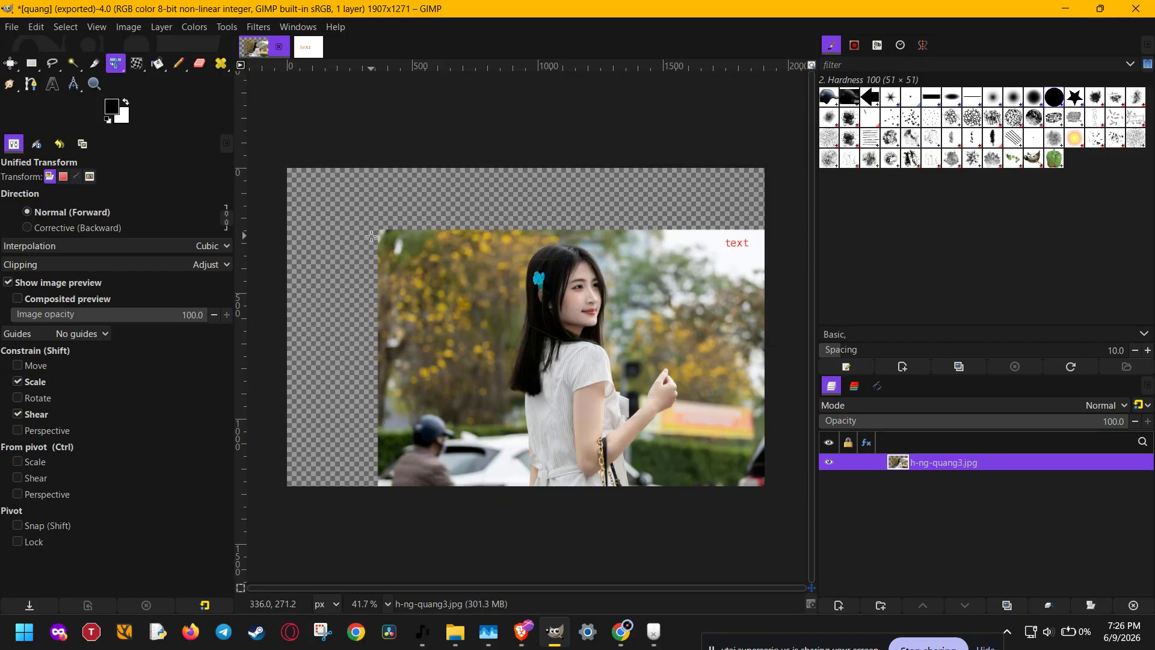
Start another Unified Transform on the photo layer, scaling it from its upper-left corner to about 72% and back up to about 124%.
click(431, 260)
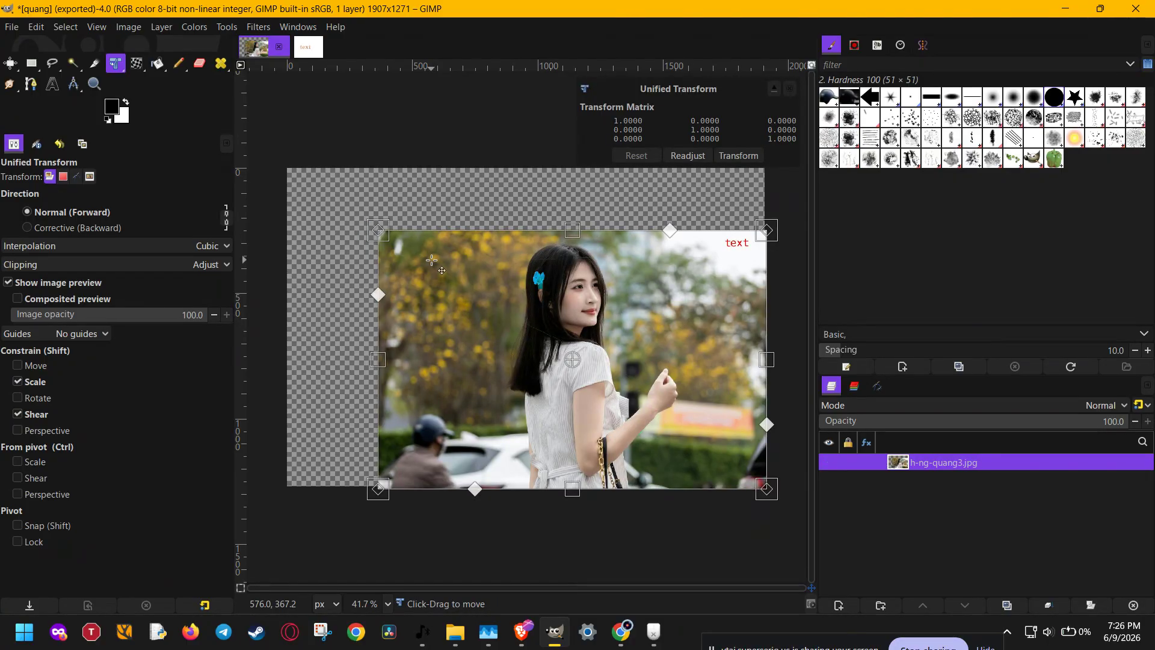
scroll(557, 324, up, 2)
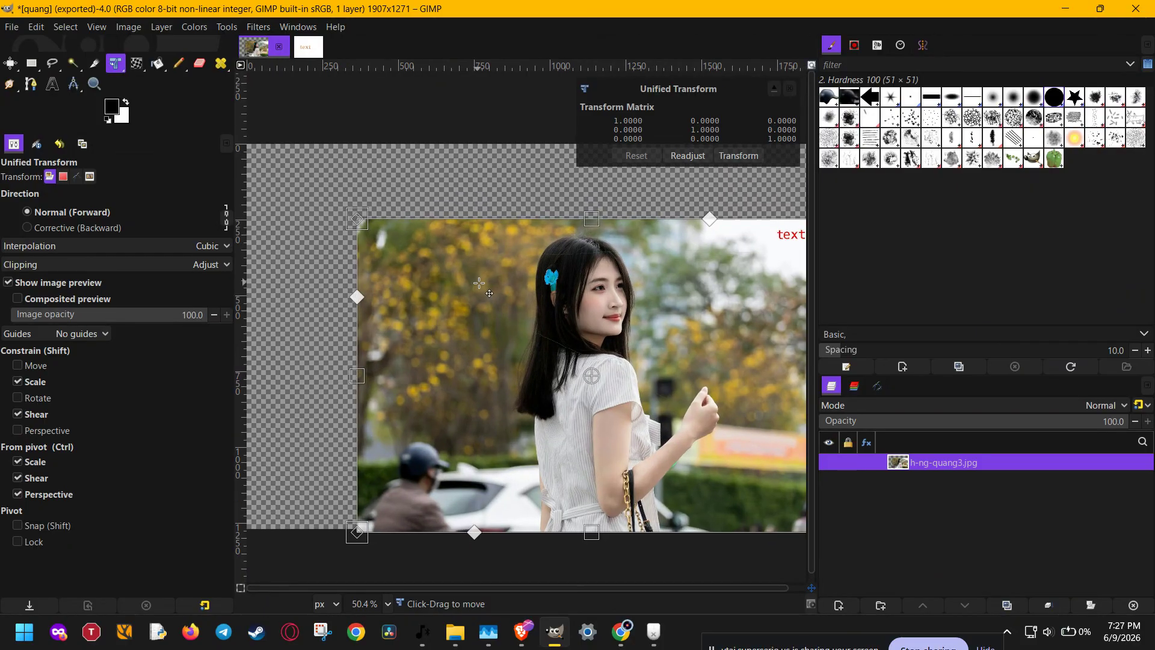
drag(559, 327, 514, 277)
scroll(300, 149, up, 10)
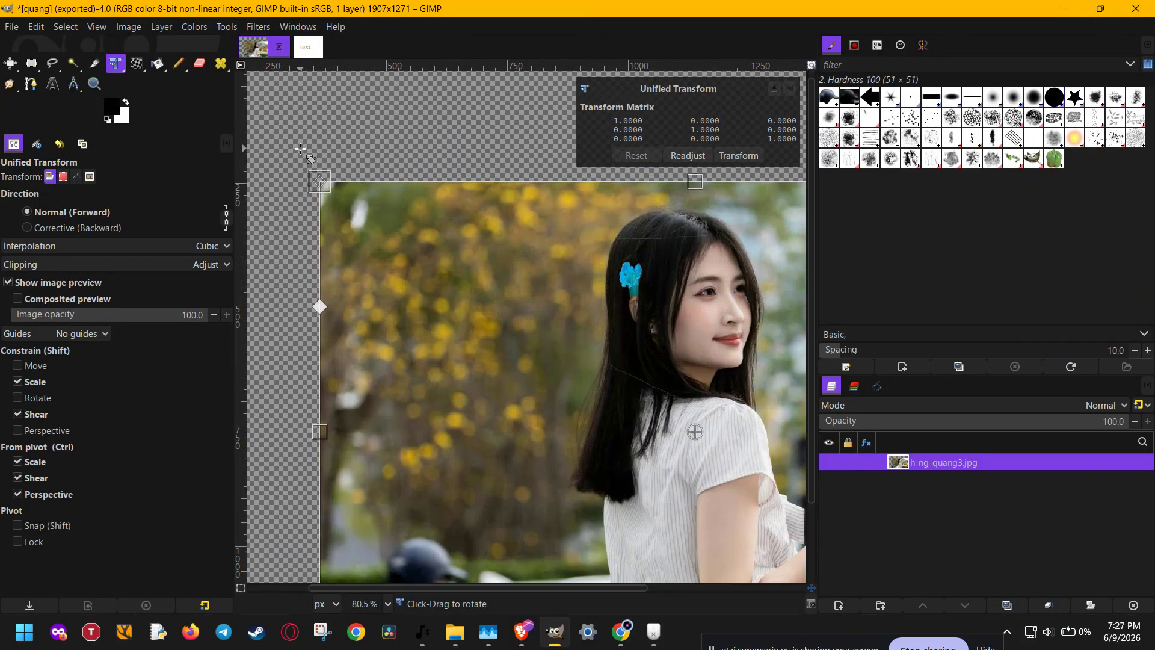
scroll(335, 193, down, 5)
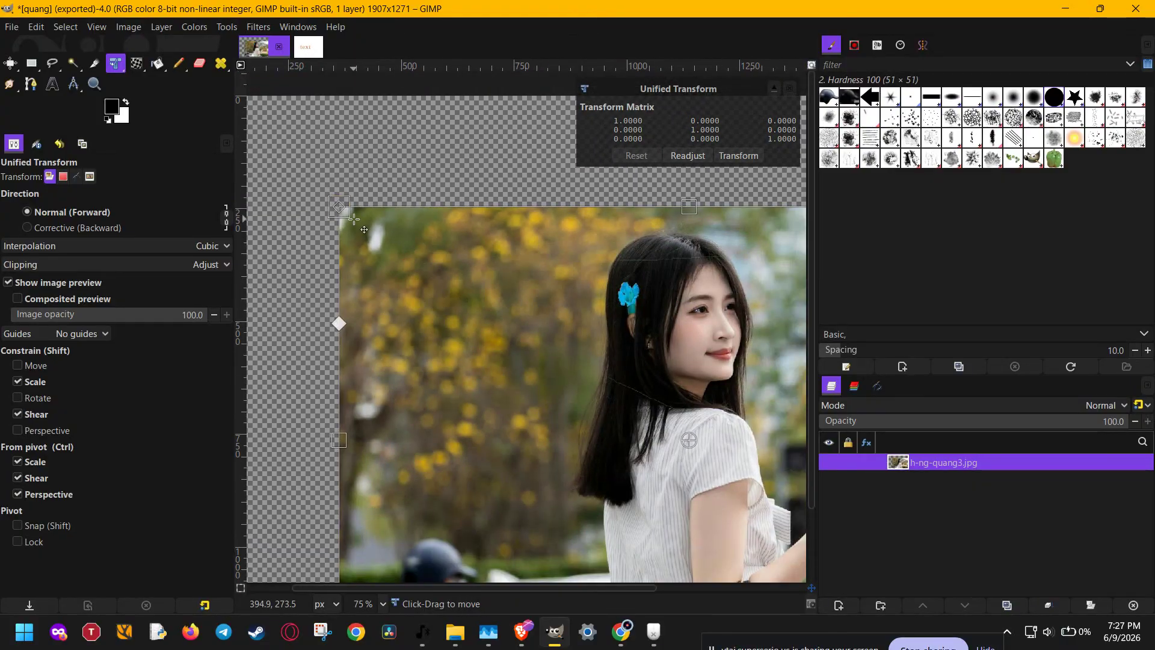
drag(338, 206, 533, 335)
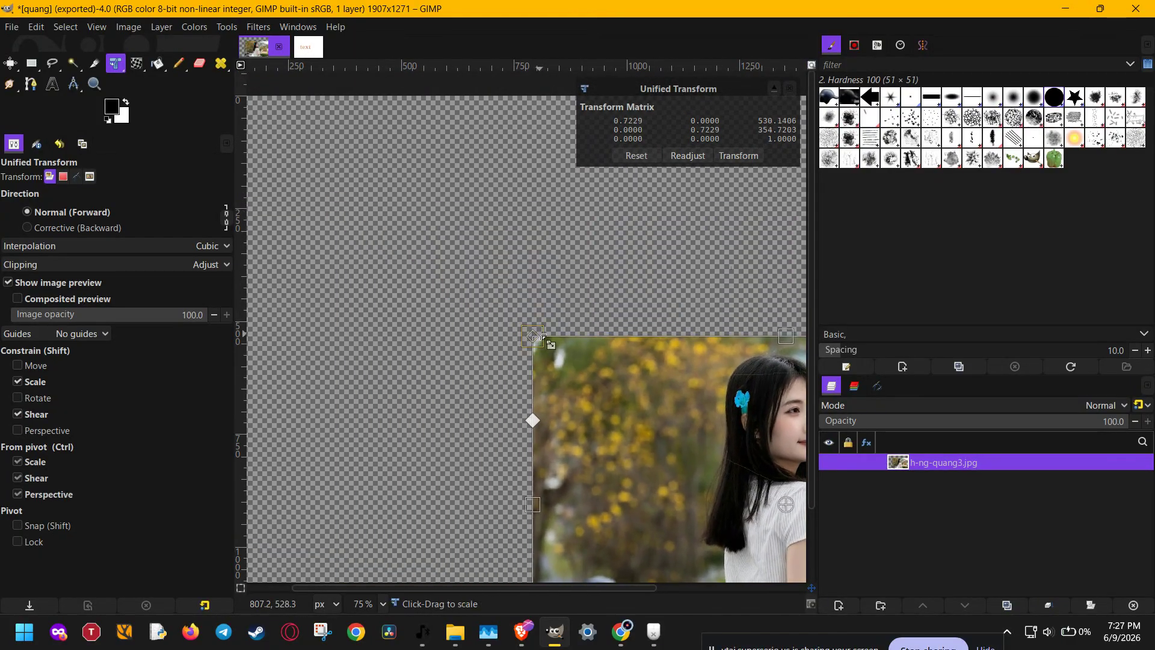
scroll(630, 362, down, 3)
drag(631, 362, 538, 299)
scroll(448, 274, down, 1)
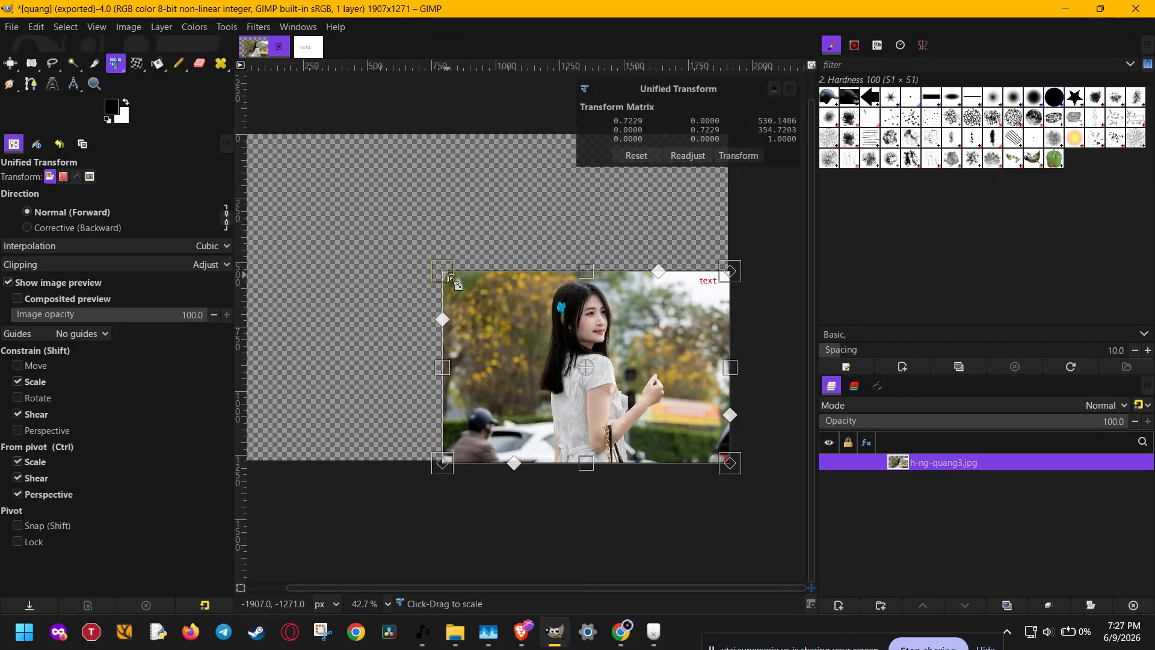
drag(441, 279, 251, 181)
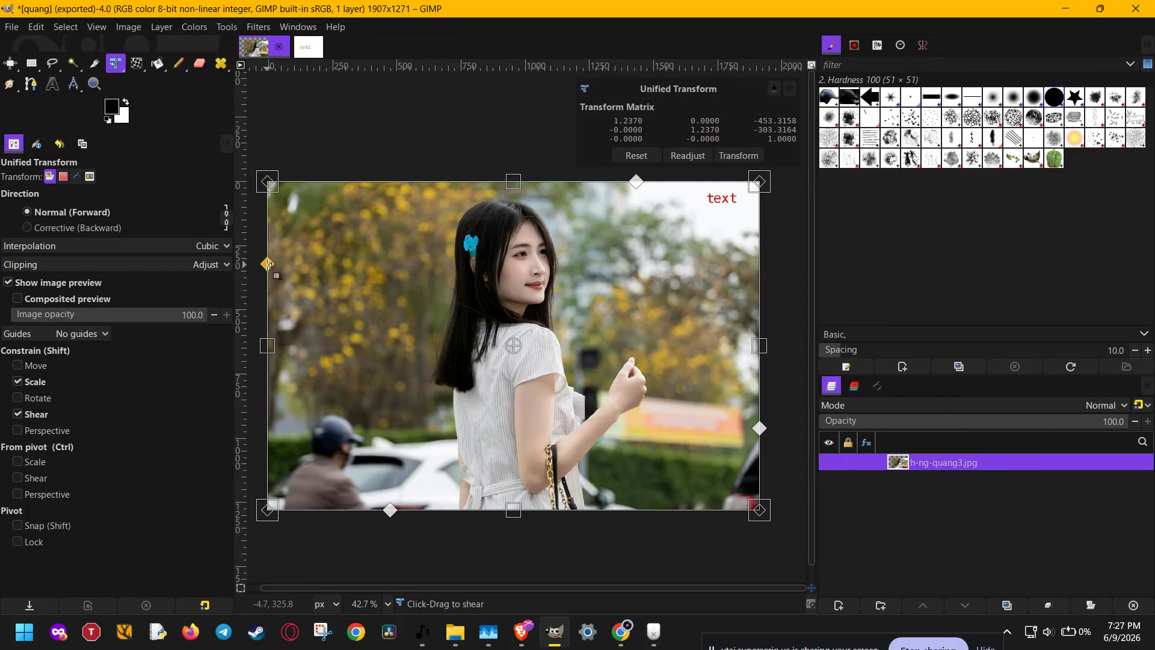
Try shearing the photo along its left and top edges and distorting its upper-left corner in perspective, undoing the top shear and the perspective.
mouse_move(268, 265)
mouse_down()
mouse_move(268, 340)
mouse_move(269, 204)
mouse_move(283, 218)
mouse_move(287, 263)
mouse_up()
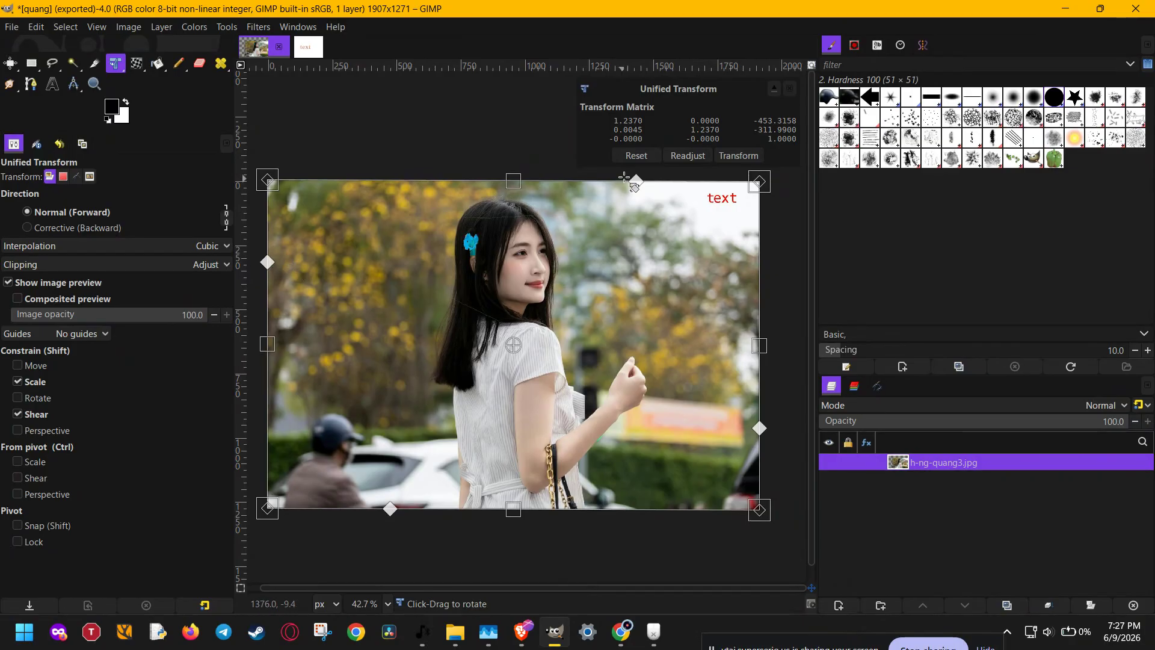
drag(625, 176, 717, 186)
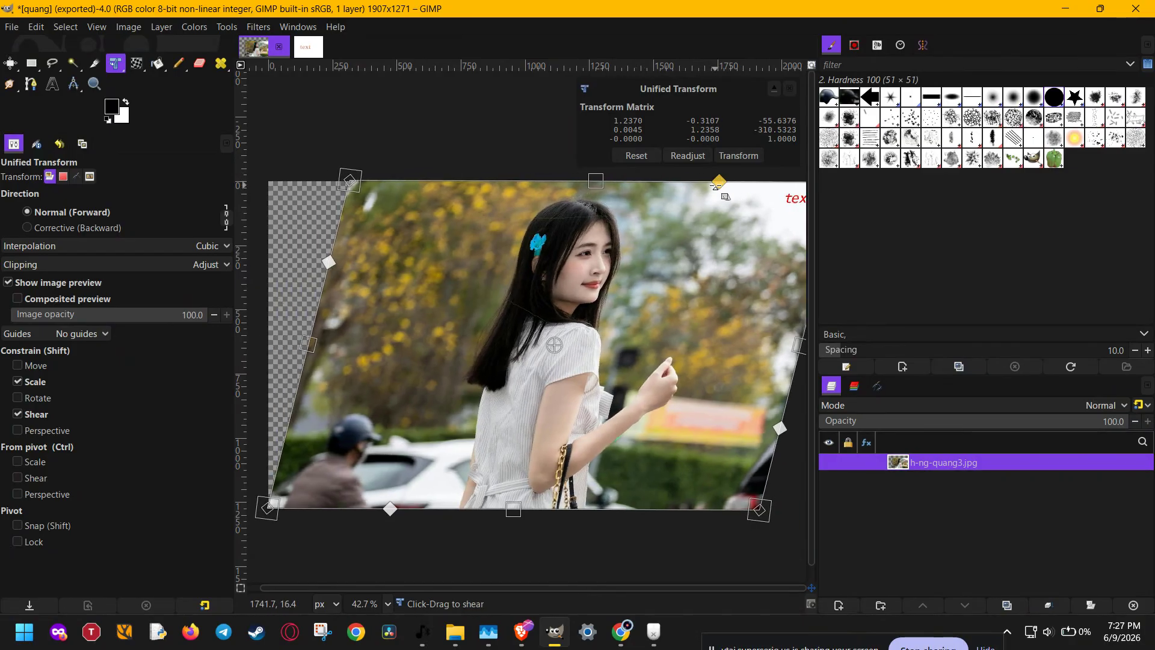
key(ctrl+z)
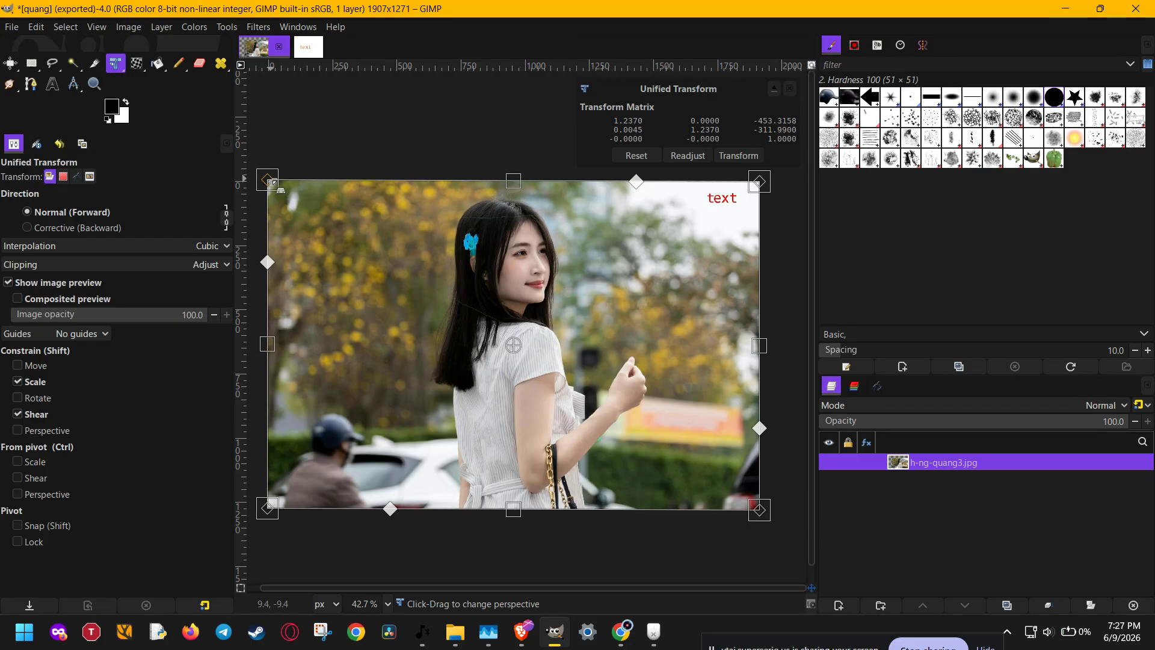
drag(270, 182, 394, 248)
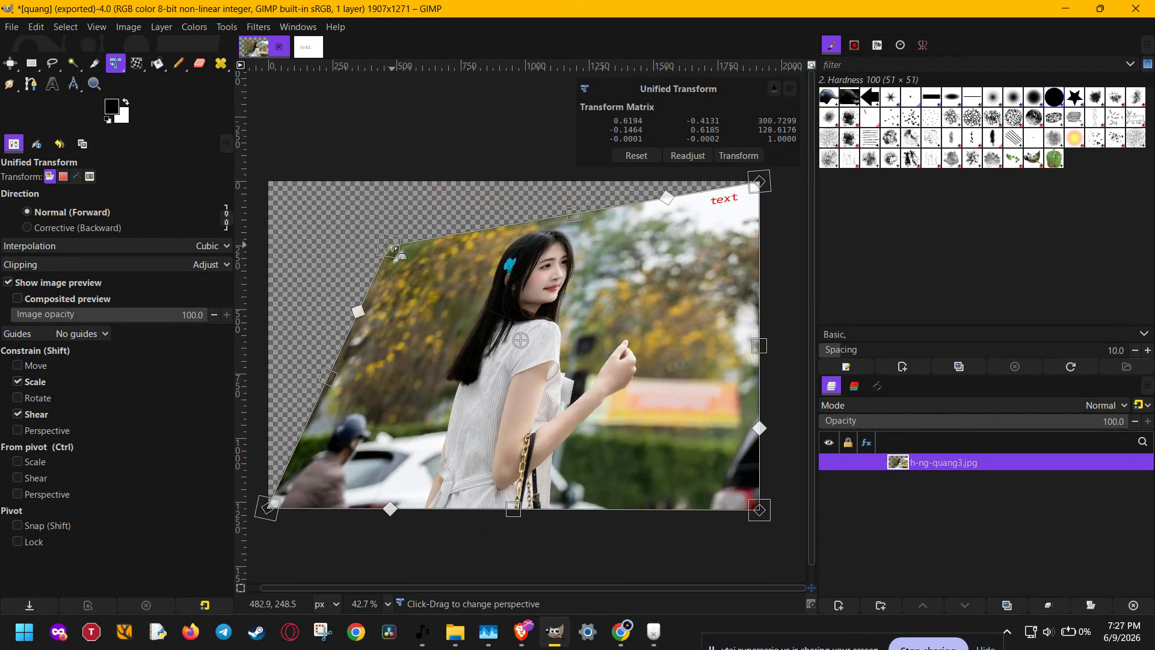
key(ctrl+z)
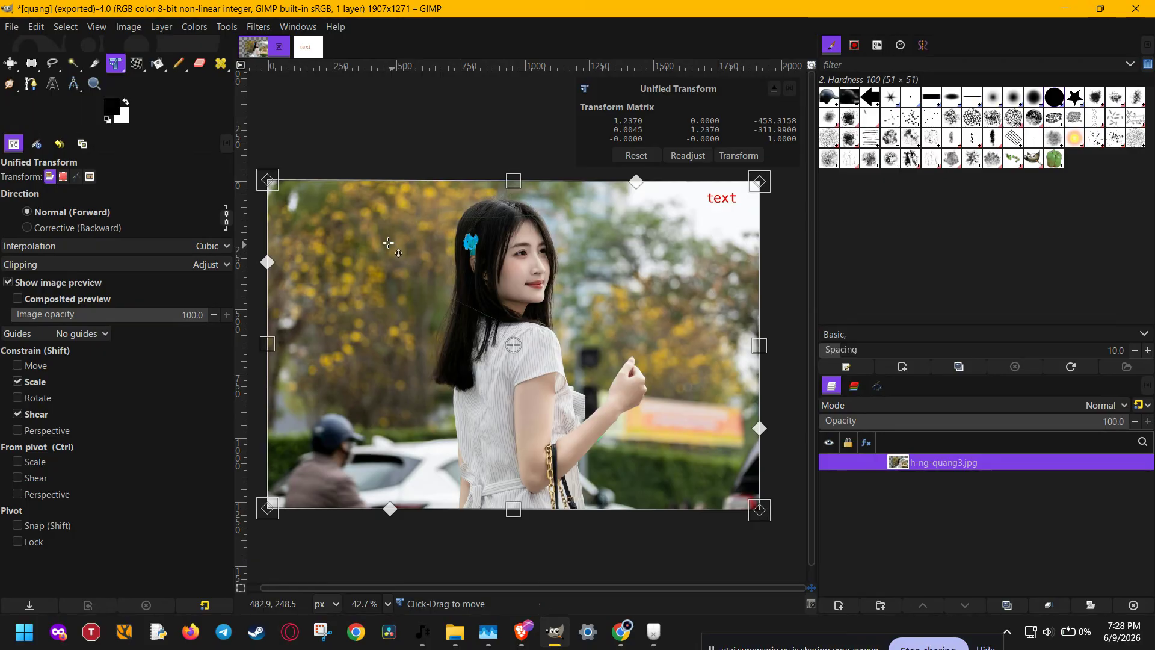
Place the transform pivot on the raised hand, shift the photo slightly up and left, and rotate it slightly counterclockwise.
drag(513, 345, 638, 371)
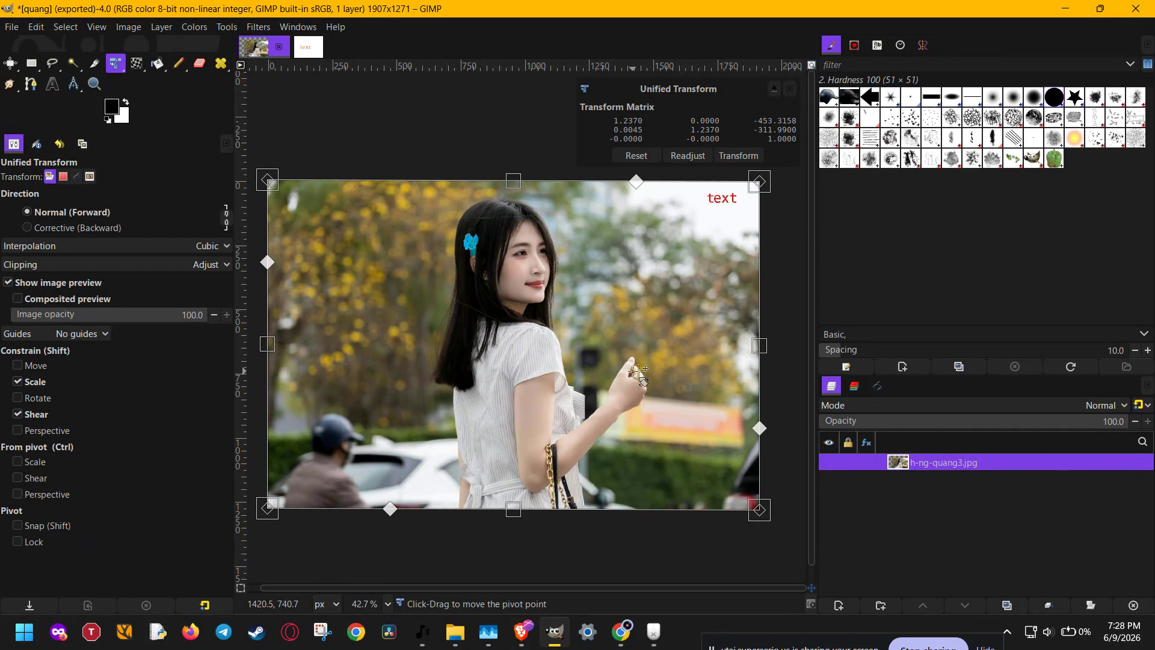
mouse_move(336, 290)
mouse_down()
mouse_move(344, 370)
mouse_move(333, 290)
mouse_up()
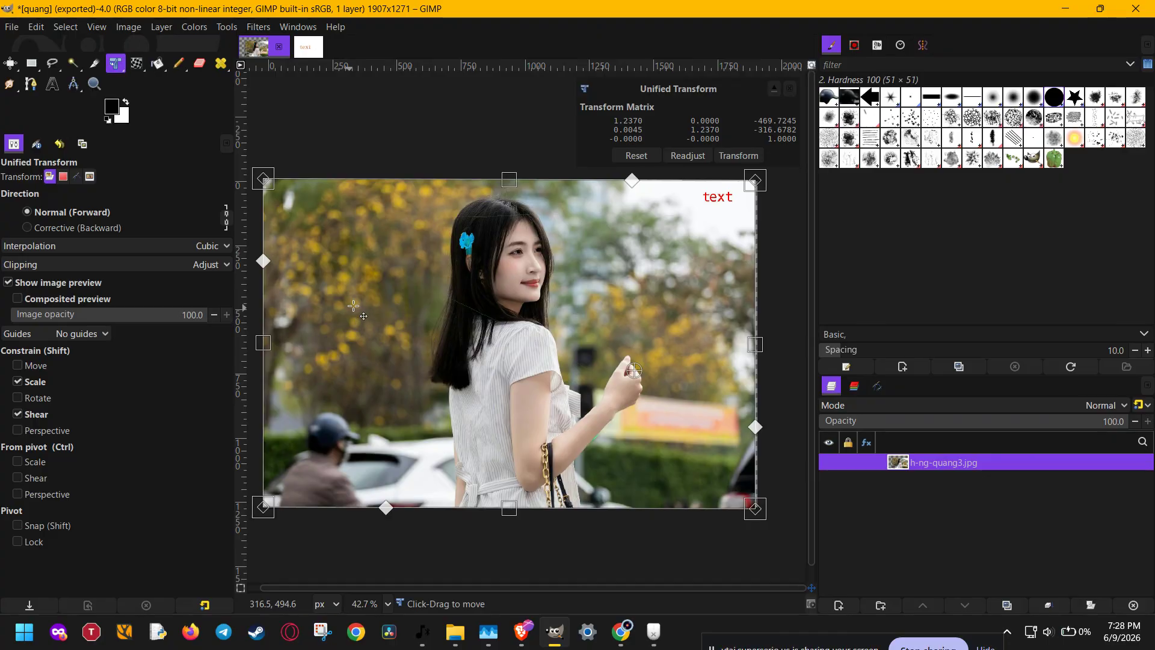
drag(475, 150, 463, 128)
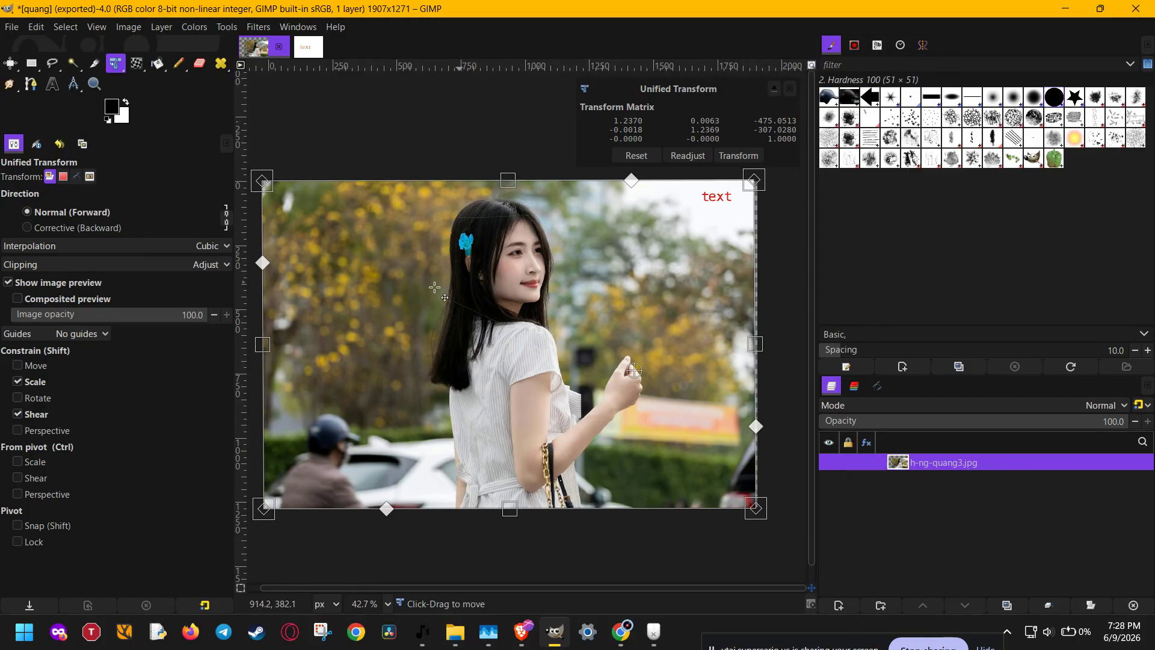
Switch the transform target to Selection and back to Layer, and the direction to Corrective (Backward) and back to Normal (Forward).
click(64, 177)
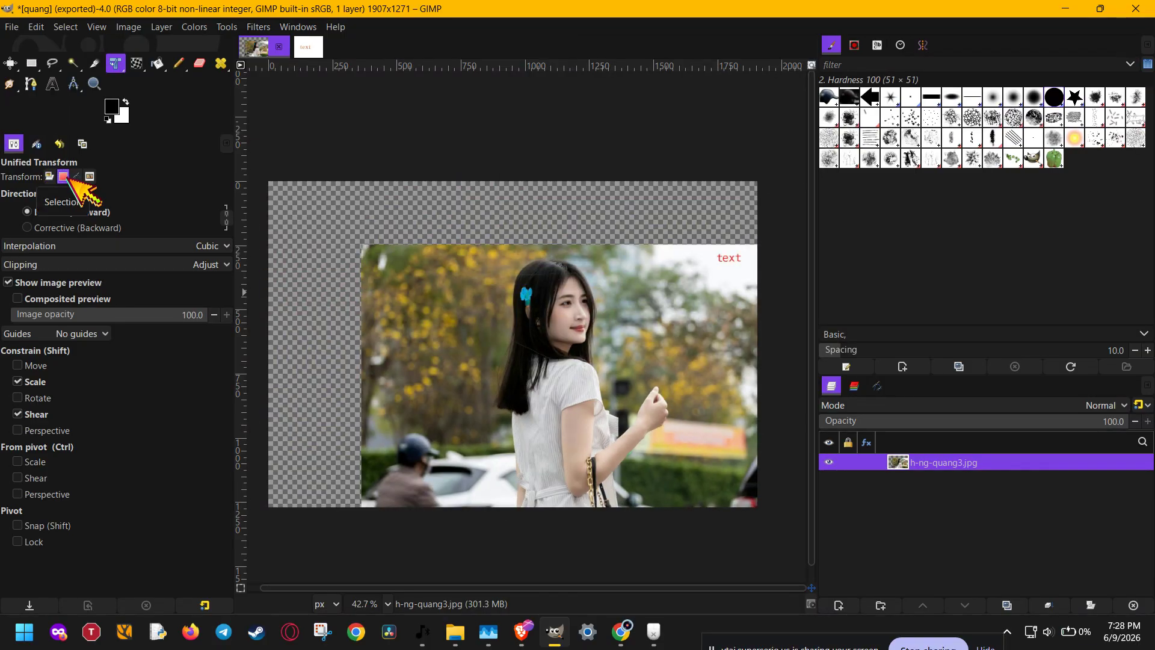
click(50, 176)
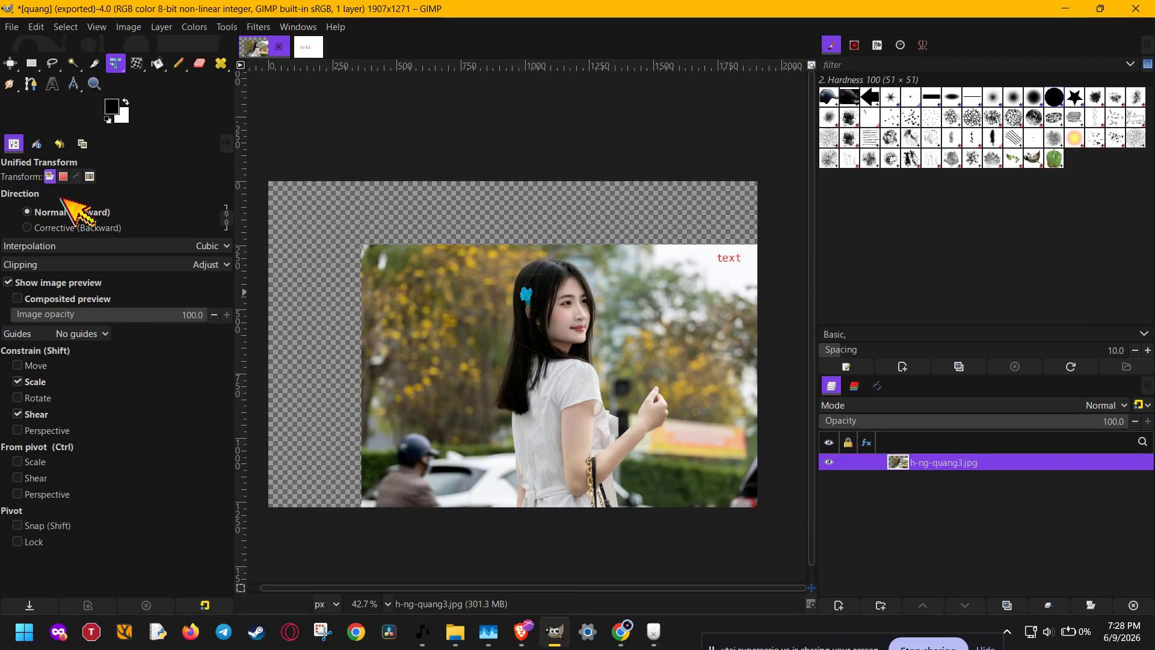
click(152, 225)
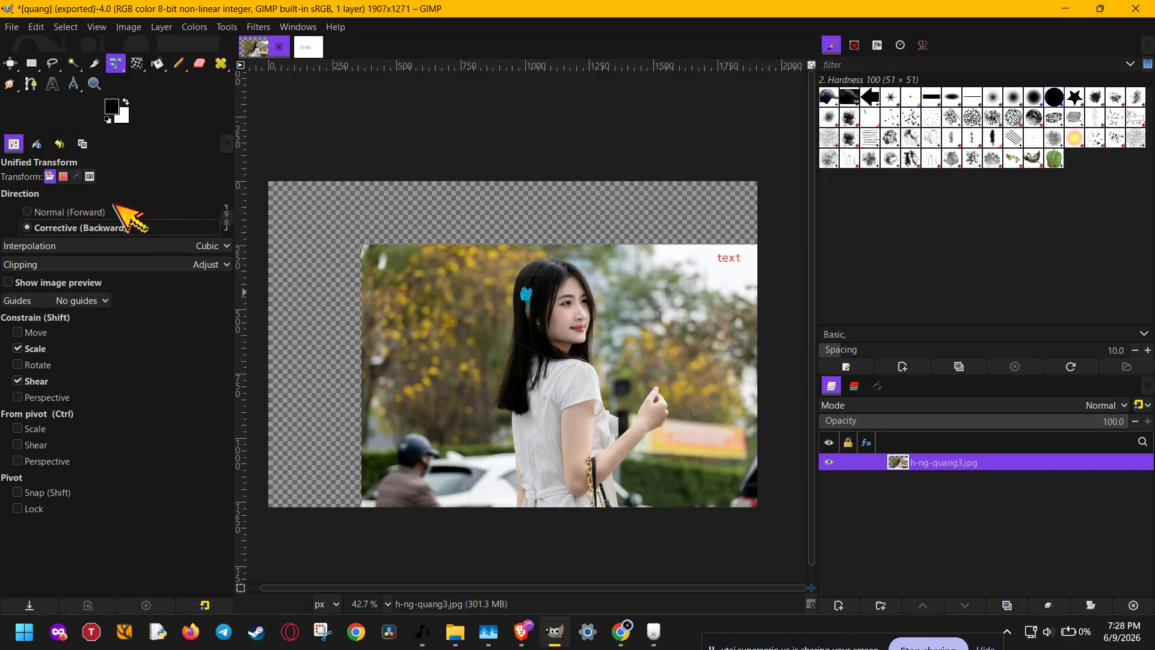
click(122, 211)
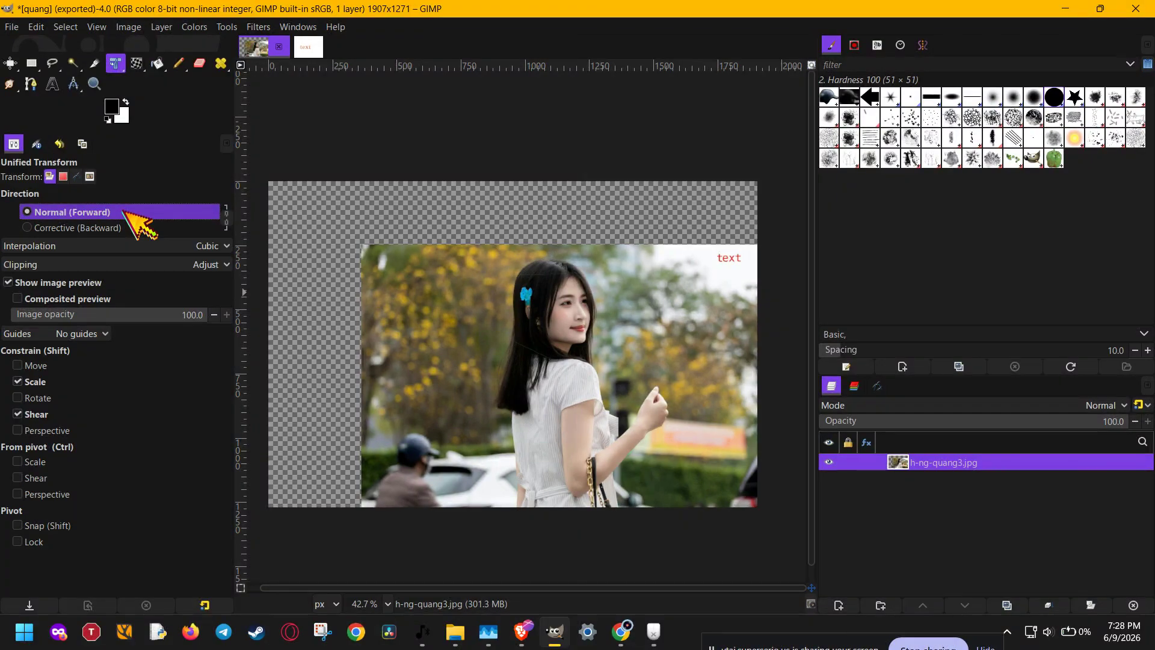
Set the Unified Transform interpolation to NoHalo, keeping clipping at Adjust and the Scale constraint on.
click(130, 243)
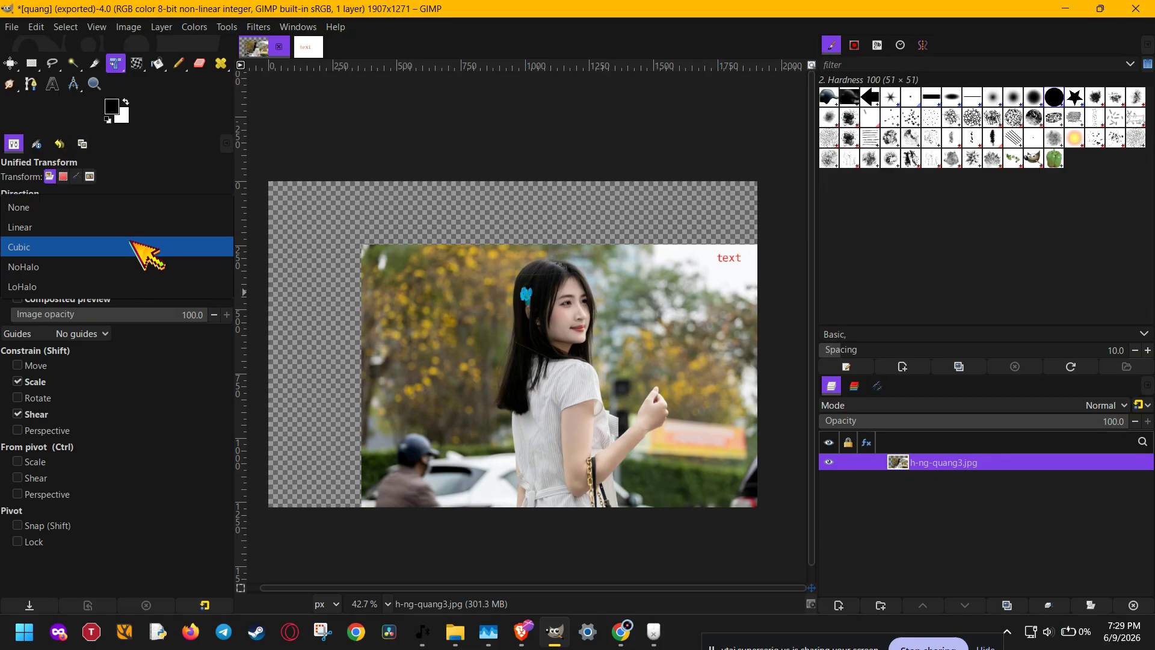
click(129, 266)
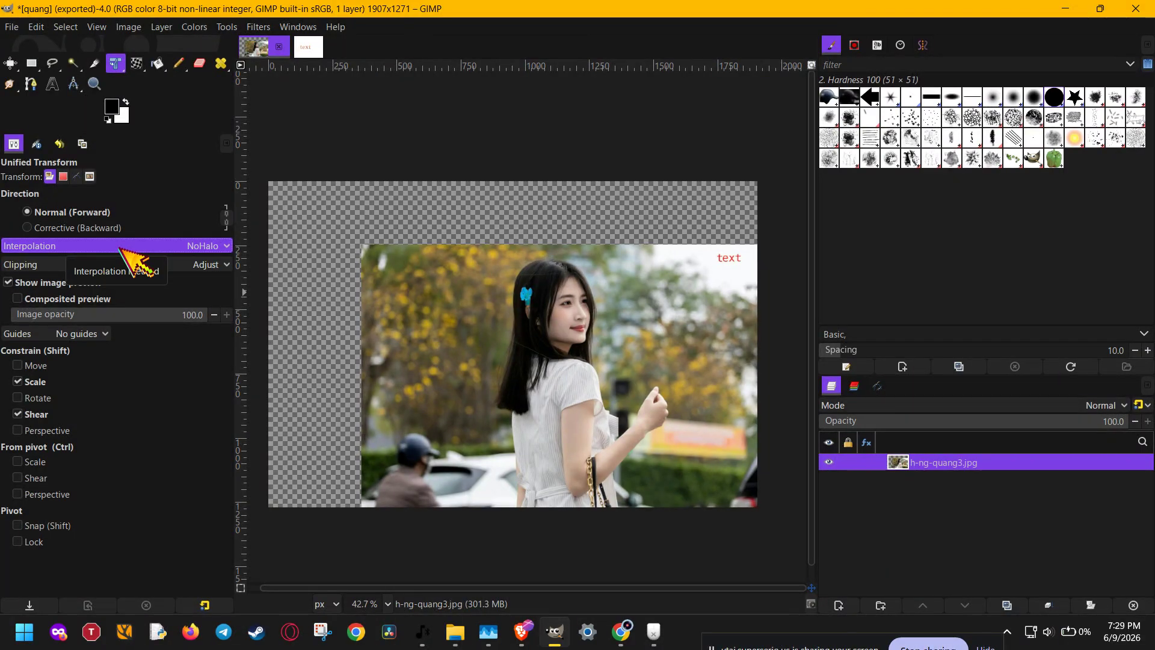
click(204, 265)
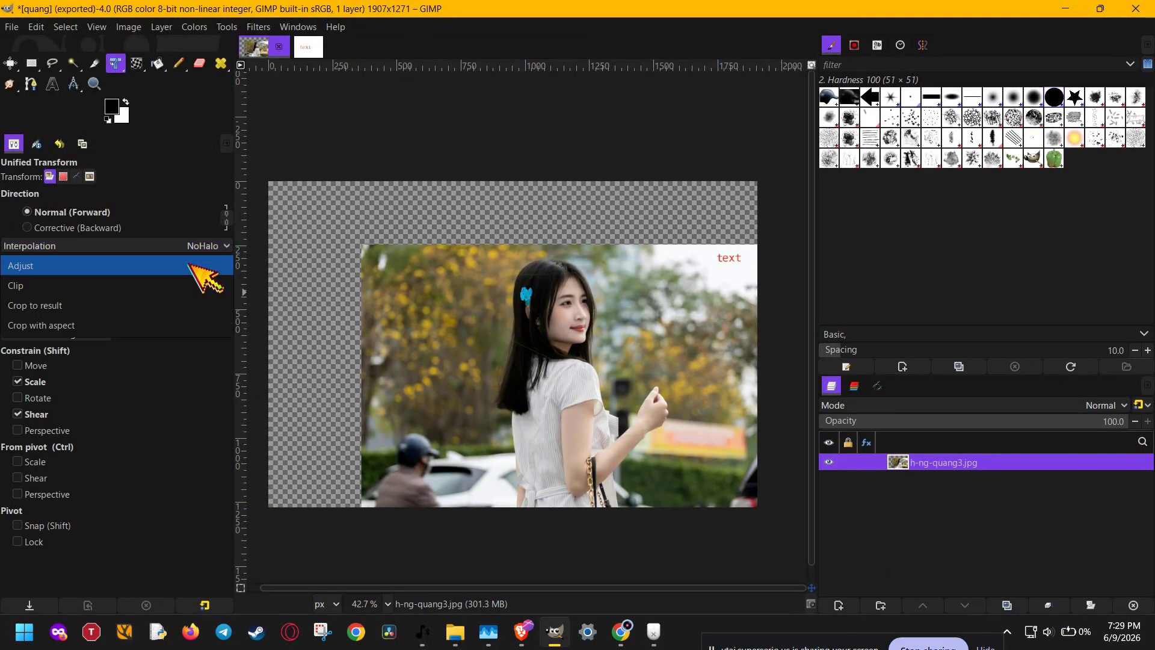
click(222, 265)
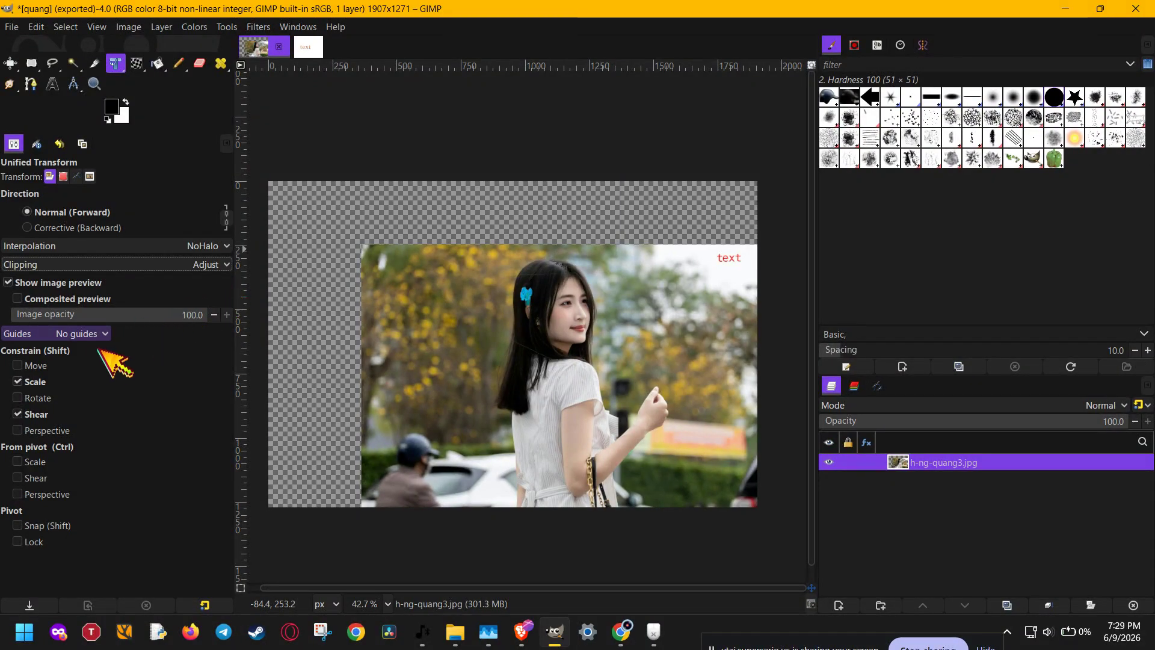
click(60, 380)
click(63, 381)
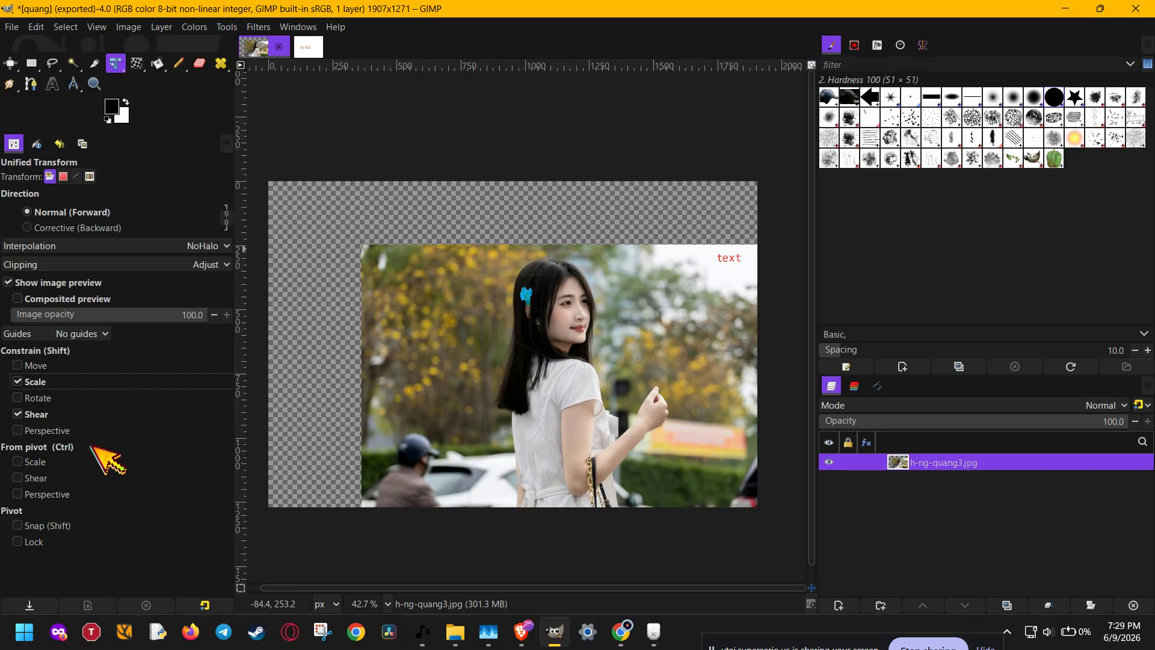
Start a transform on the photo layer and enlarge it proportionally from its upper-left corner to about 126%.
click(456, 325)
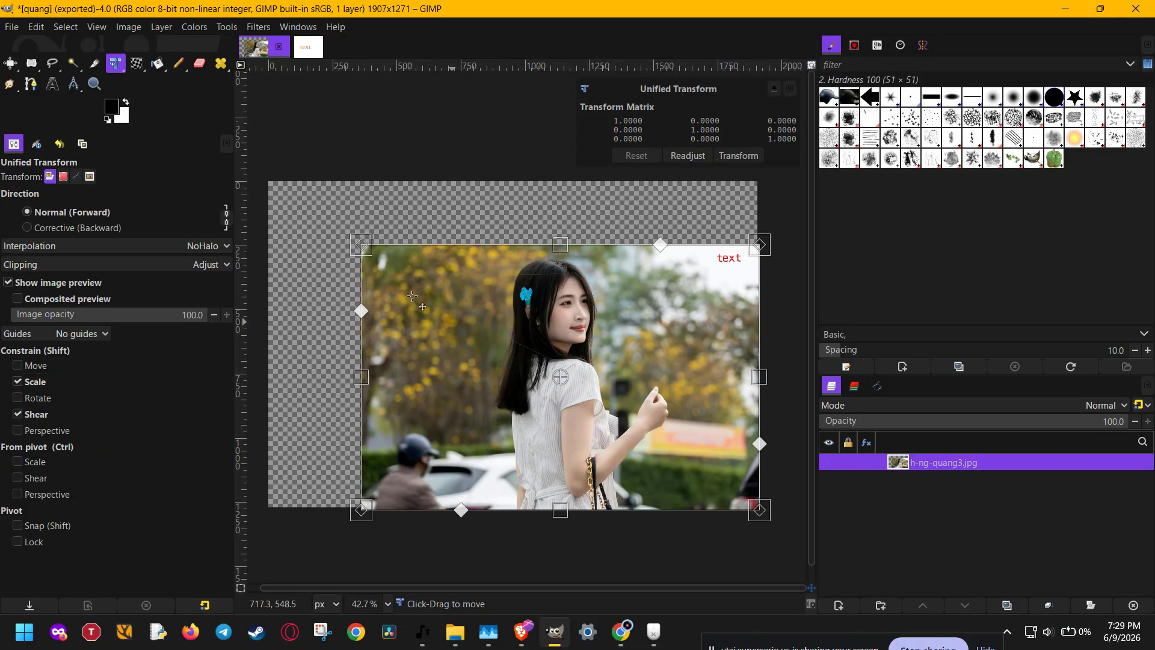
drag(359, 247, 262, 170)
key(shift)
key(ctrl)
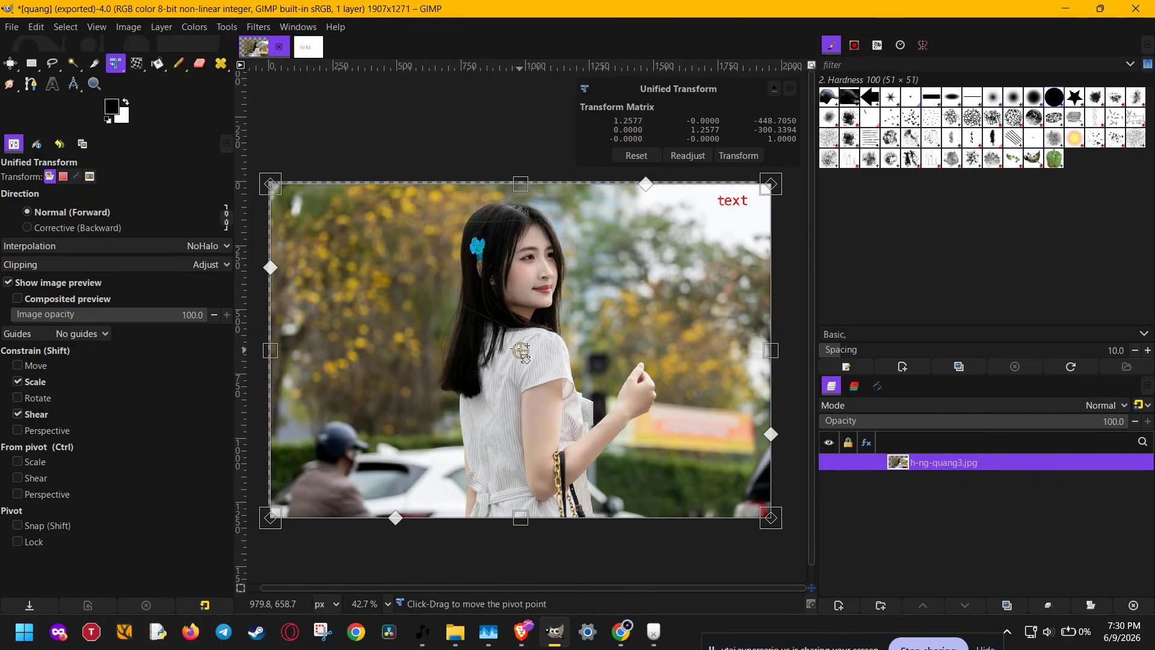
Scale the photo to about 123% around a pivot near its upper-left corner, and return the pivot to the centre before ending the transform.
drag(520, 352, 337, 242)
key(ctrl)
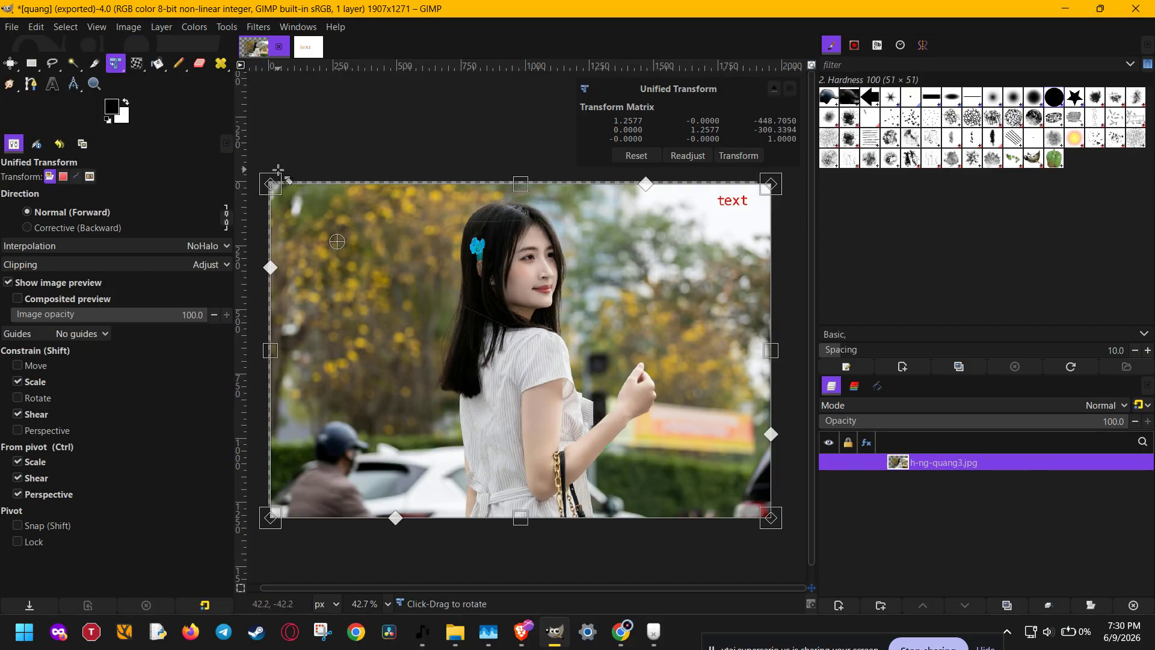
mouse_move(268, 182)
mouse_down()
mouse_move(433, 294)
mouse_move(646, 415)
mouse_move(496, 367)
mouse_move(269, 201)
mouse_up()
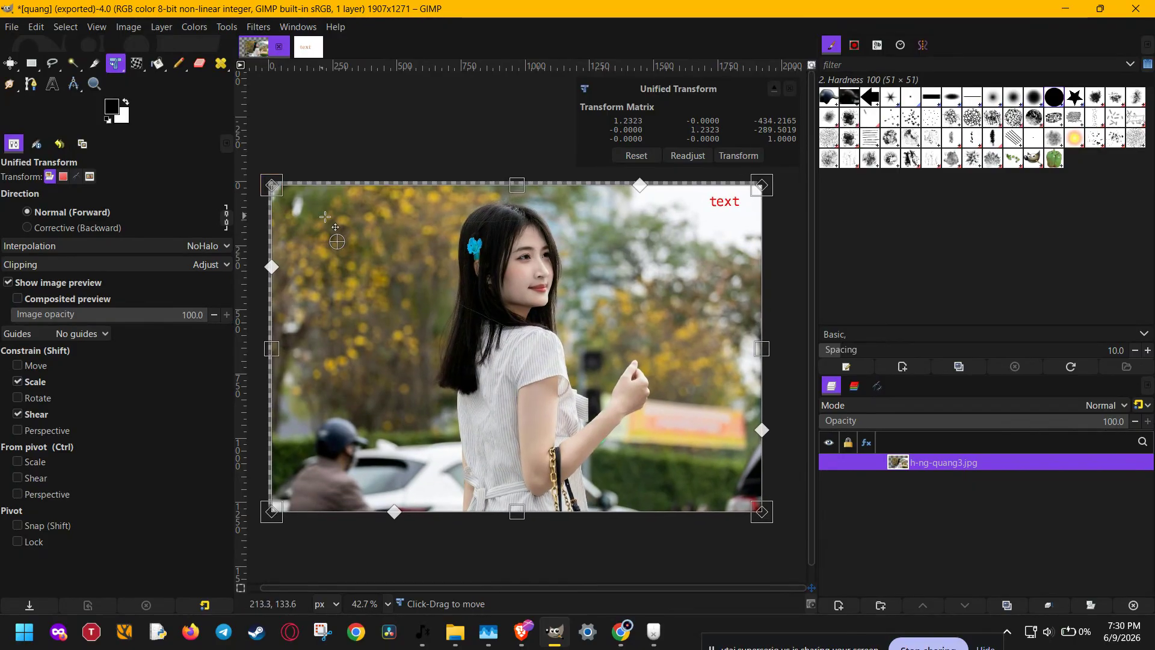
drag(337, 241, 512, 347)
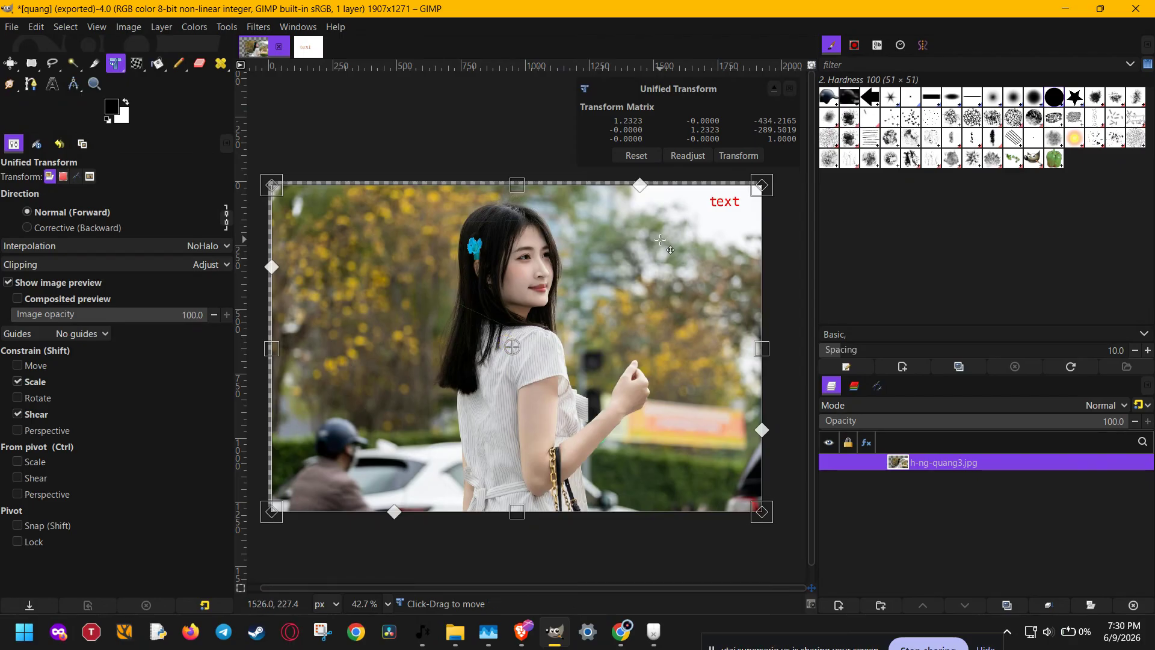
key(Return)
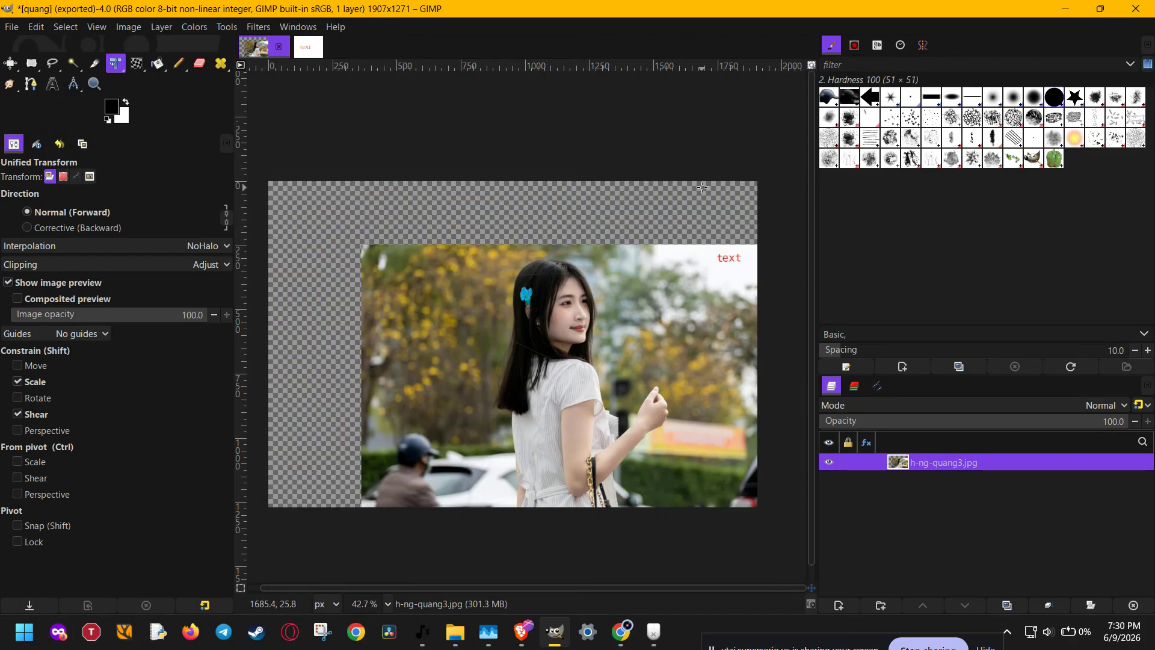
Rotate the photo layer slightly clockwise and shift it left with Unified Transform, trying a leftward shear of the top edge and undoing it.
click(594, 291)
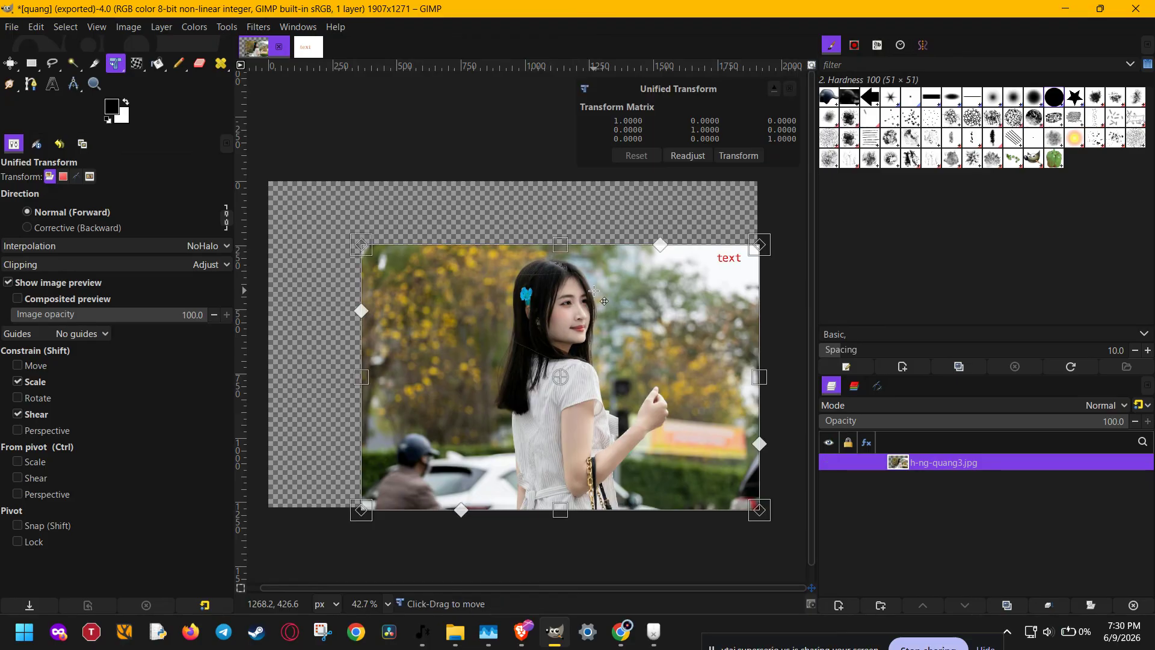
mouse_move(471, 118)
mouse_down()
mouse_move(358, 182)
mouse_move(463, 123)
mouse_move(572, 97)
mouse_move(450, 128)
mouse_move(479, 127)
mouse_up()
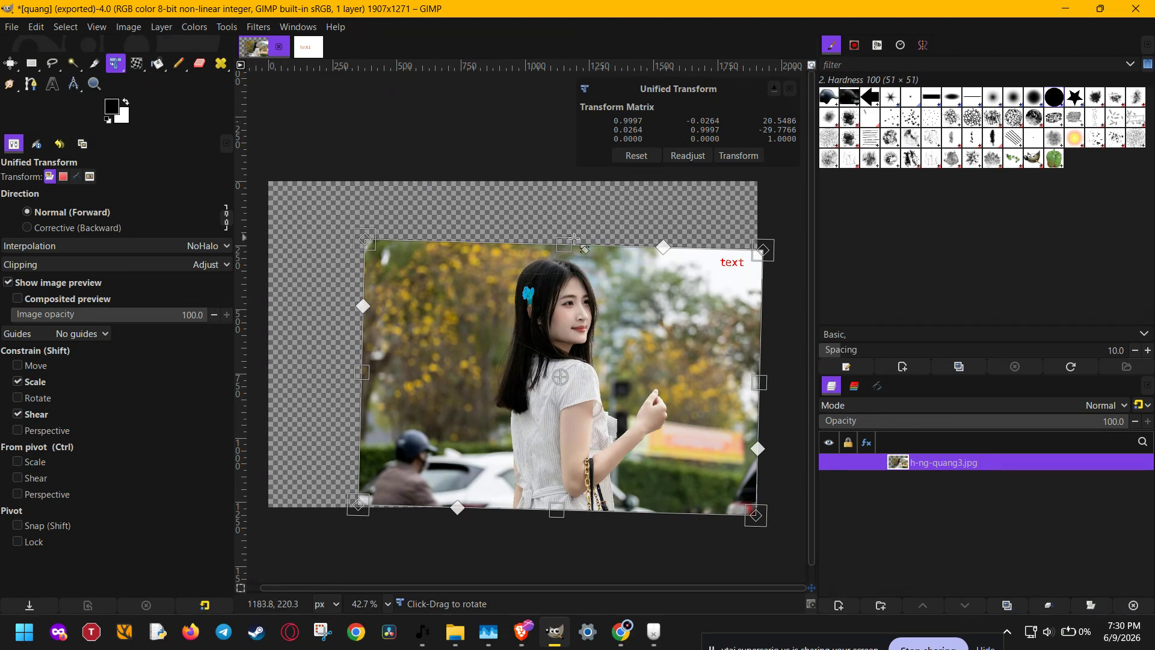
drag(651, 249, 569, 244)
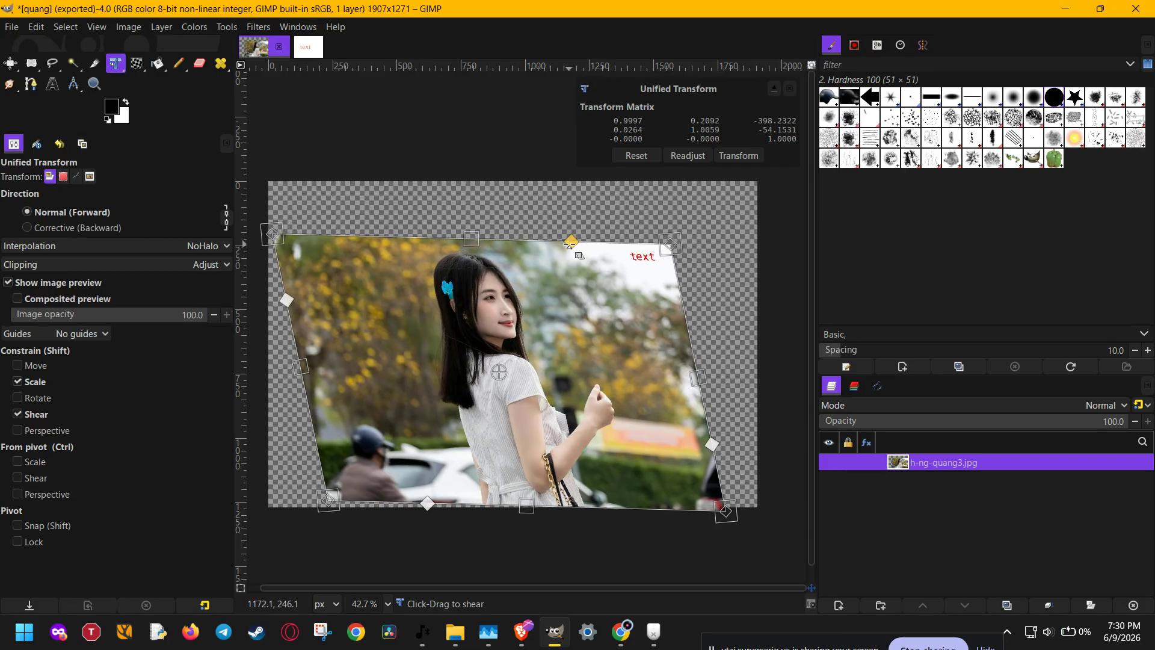
key(ctrl+z)
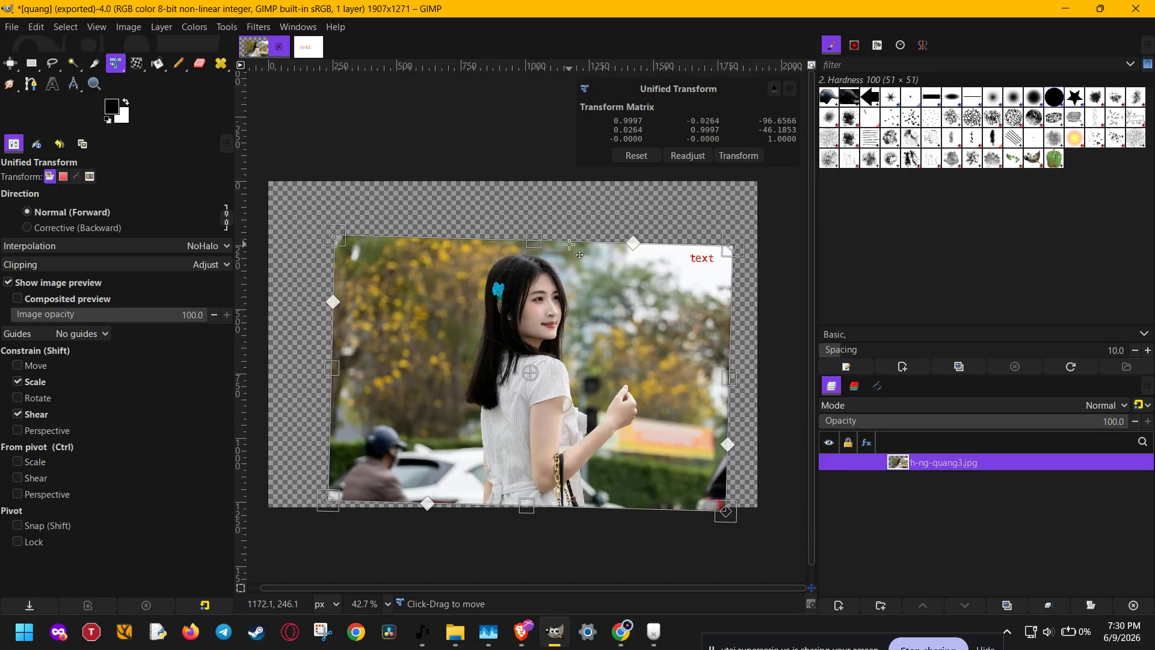